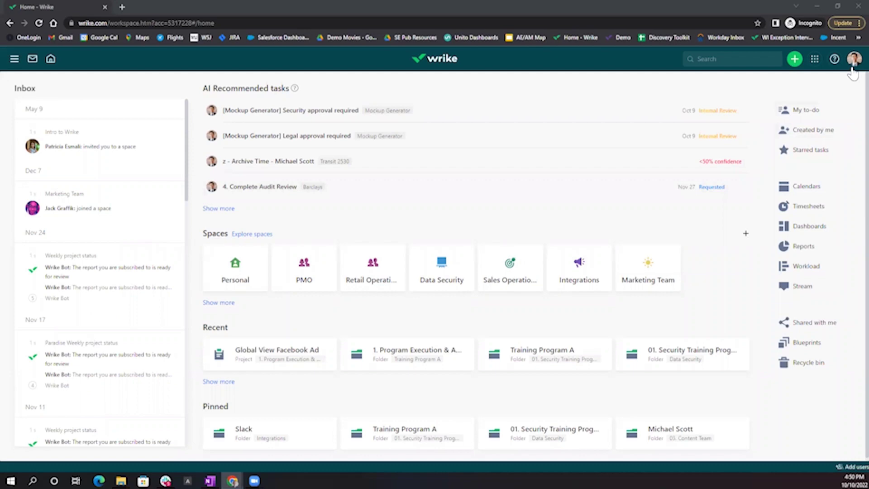
Step: Enable the Wrike App for Slack from Apps & Integrations, allow Slack access, and go back Home
click(854, 61)
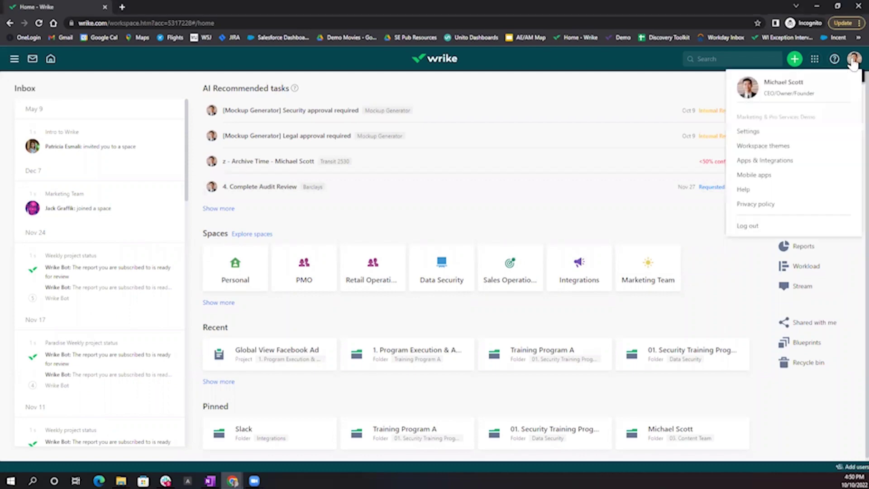
click(798, 165)
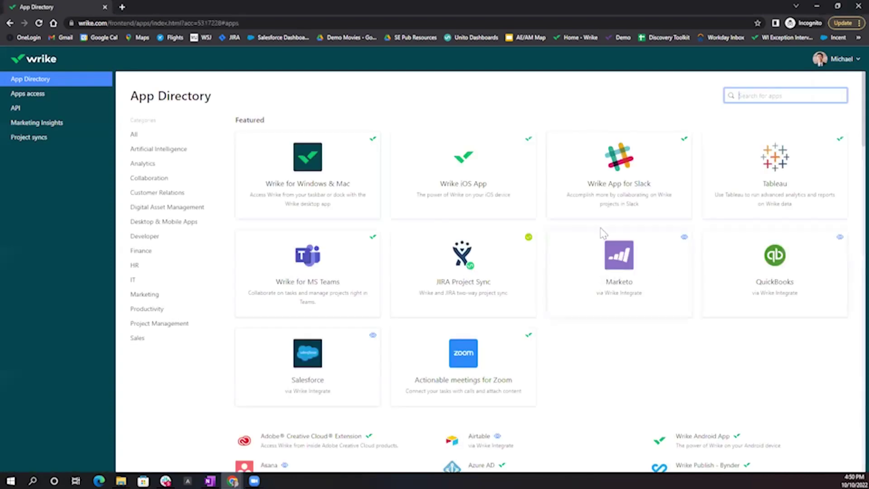
click(629, 161)
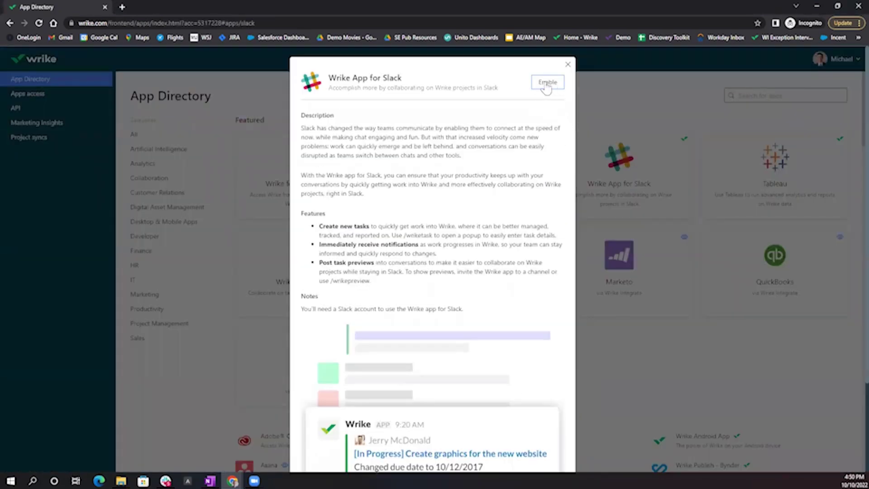
click(547, 83)
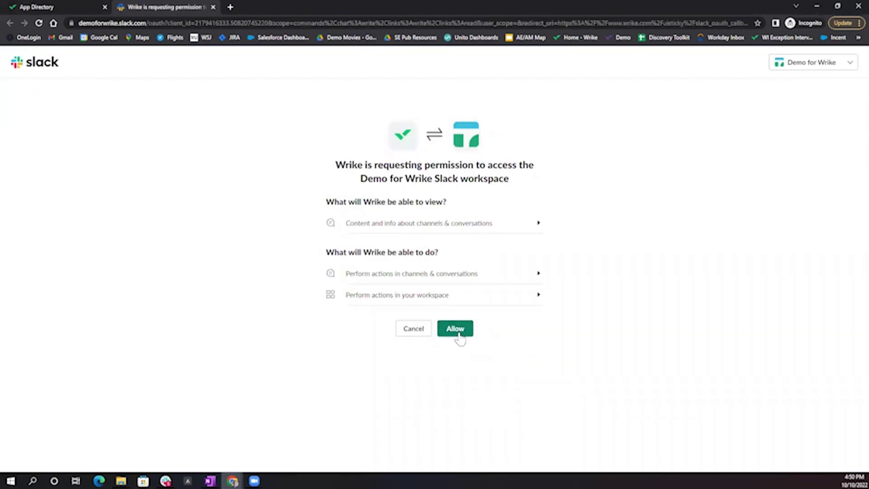
click(458, 334)
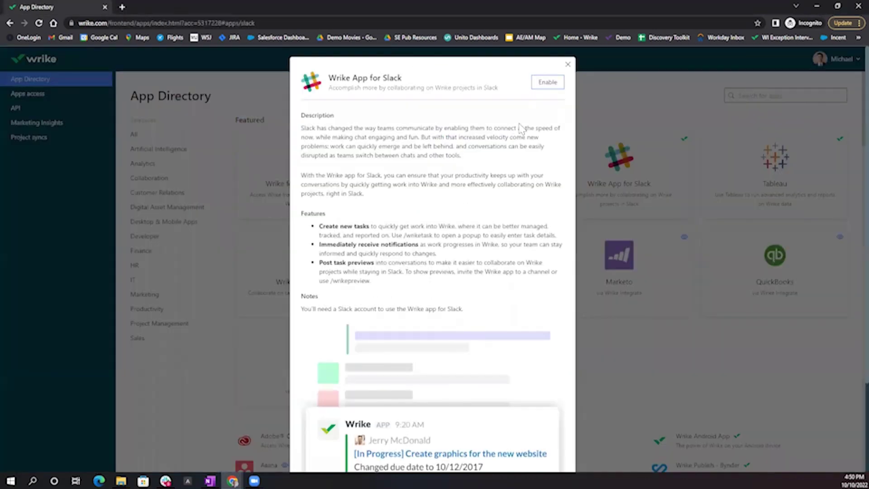
click(568, 64)
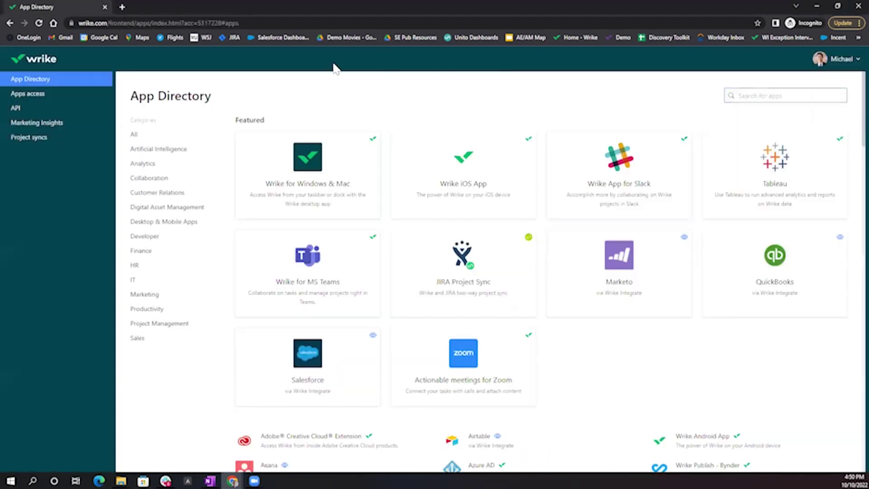
click(32, 63)
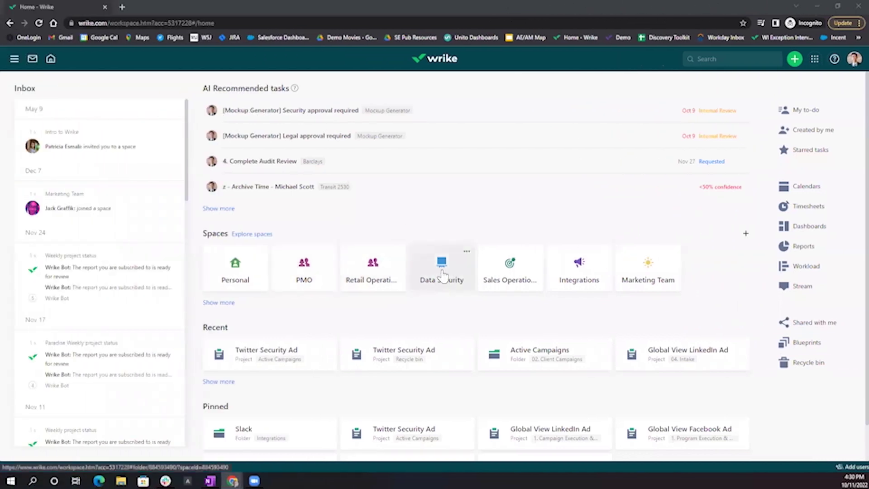
Step: Open the Twitter Security Ad project under Data Security > 02. Client Campaigns > Active Campaigns
click(401, 274)
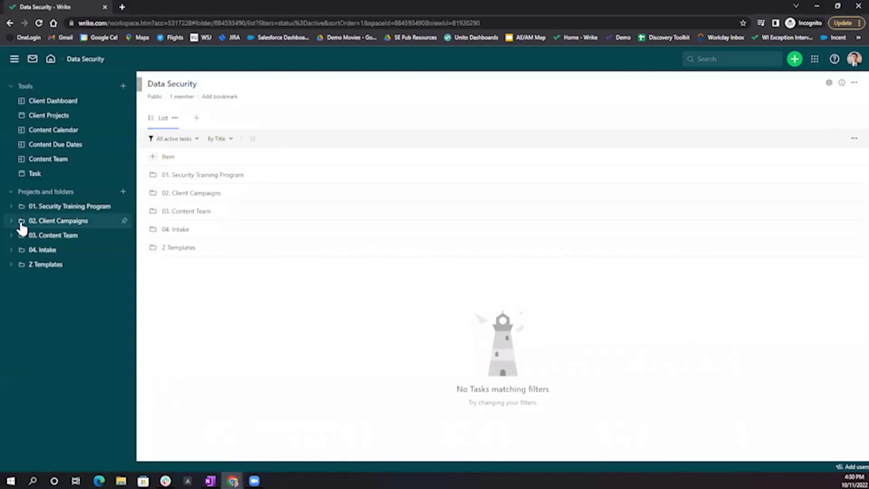
click(10, 220)
click(22, 236)
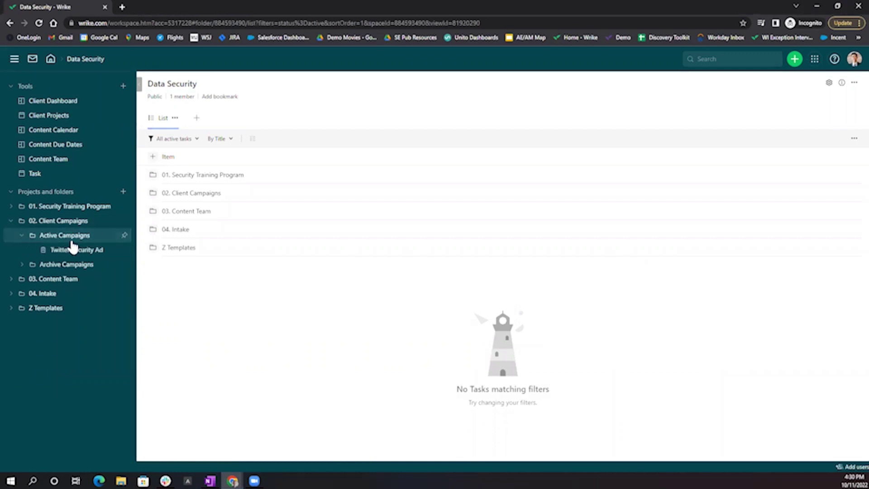
click(61, 252)
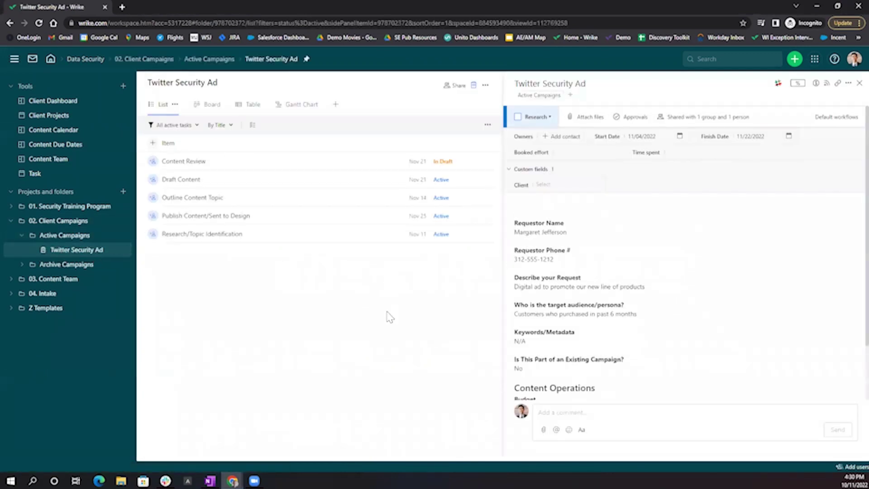
Step: Link the project's Slack notifications to the #twitter_team channel and allow posting
click(778, 82)
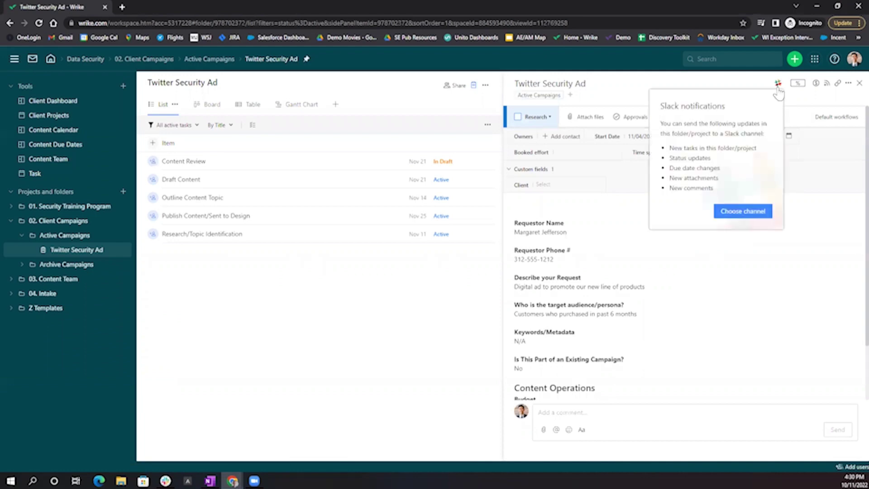
click(735, 214)
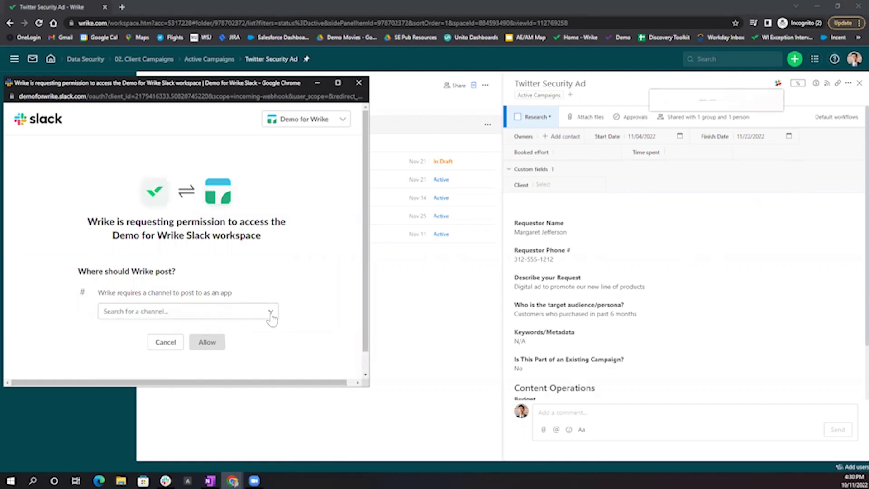
click(271, 312)
scroll(225, 254, down, 3)
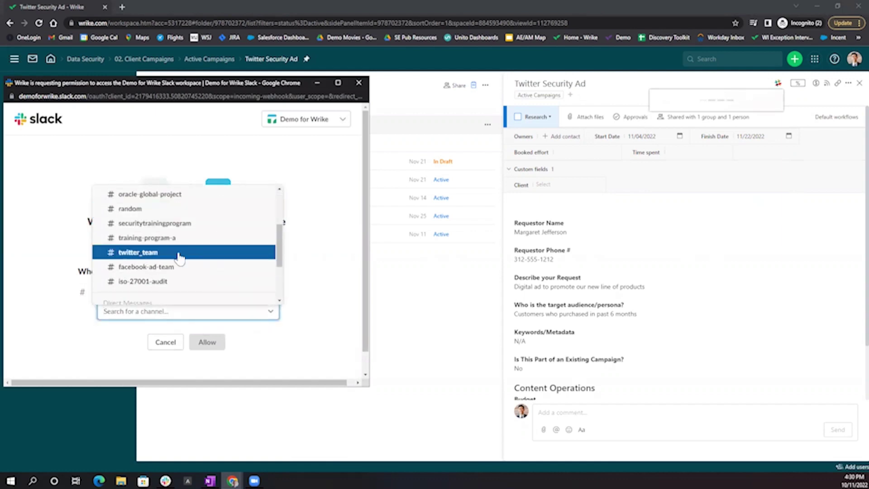
click(179, 256)
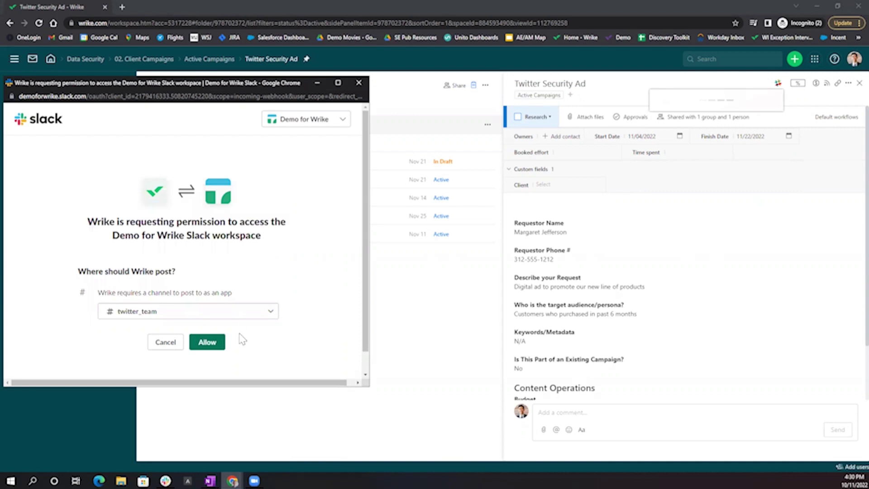
click(213, 354)
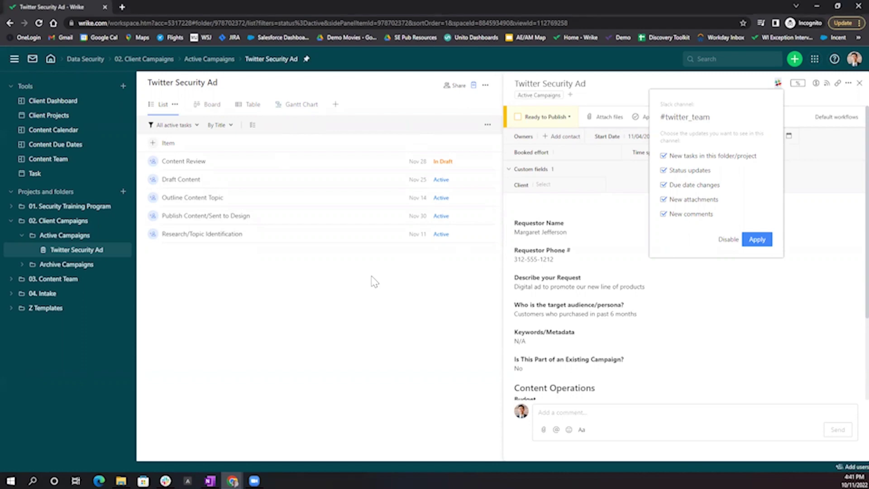
Step: Change Outline Content Topic's dates to Nov 14–18 and save them
click(372, 279)
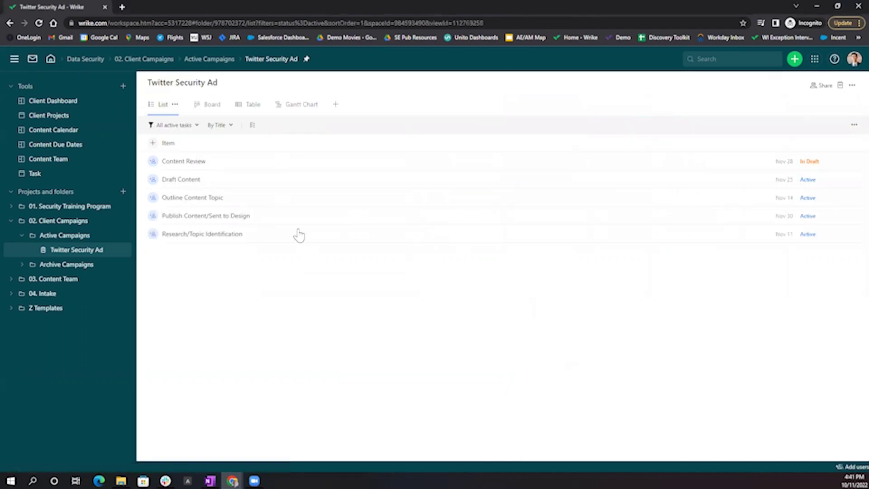
click(272, 203)
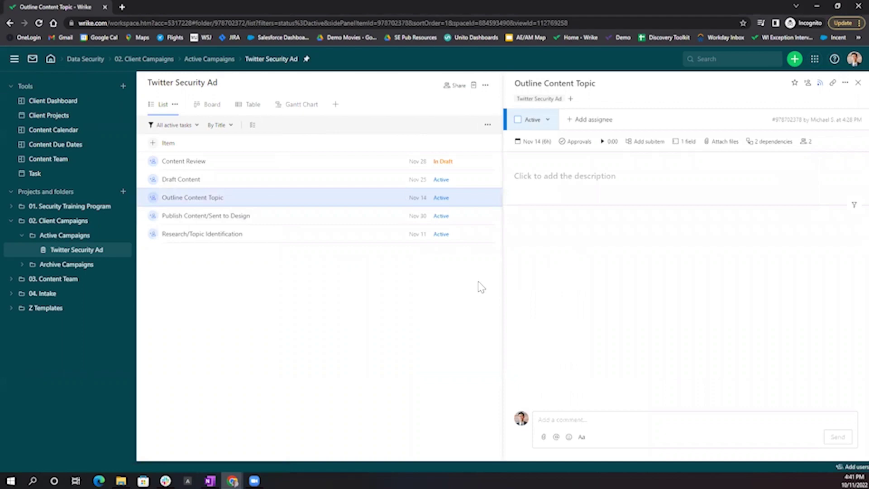
click(539, 142)
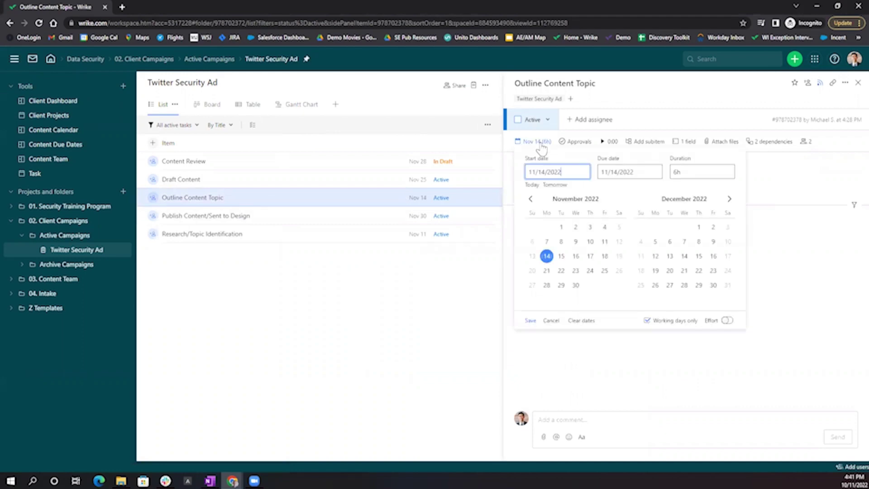
click(638, 173)
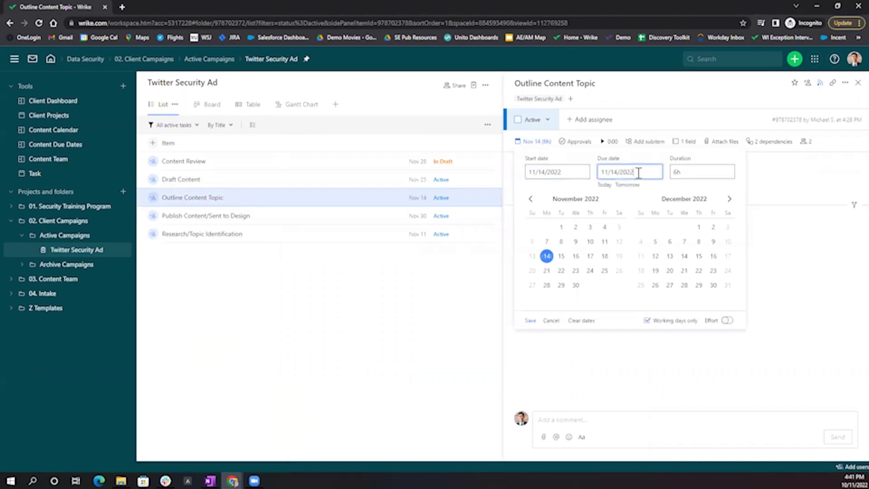
click(605, 256)
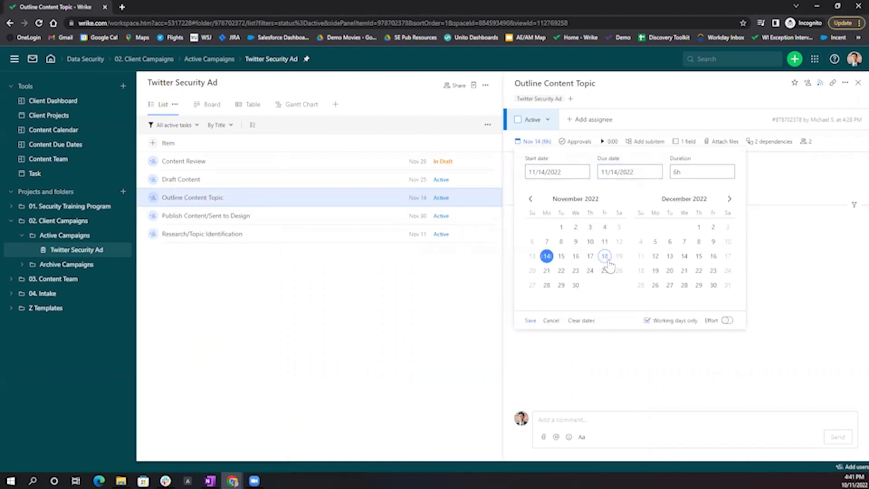
click(530, 320)
key(alt+Tab)
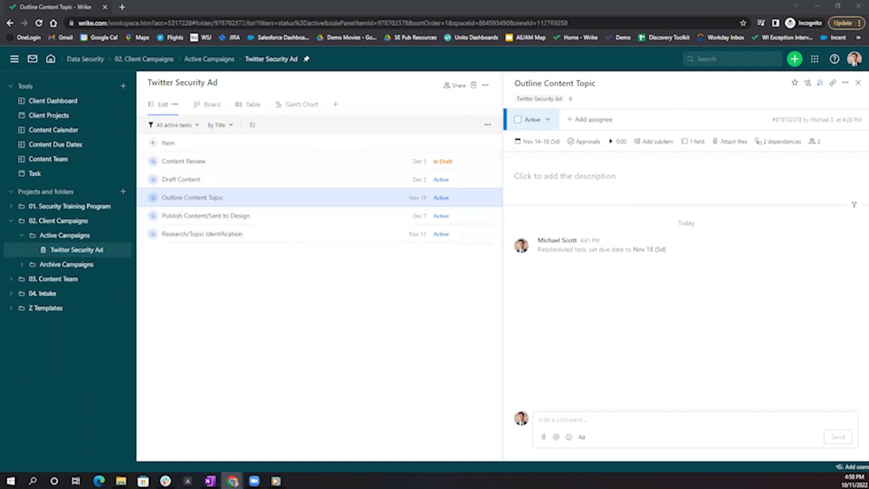
Step: In Slack's #twitter_team composer, enter /wrik and pick the /wriketask command
key(alt+Tab)
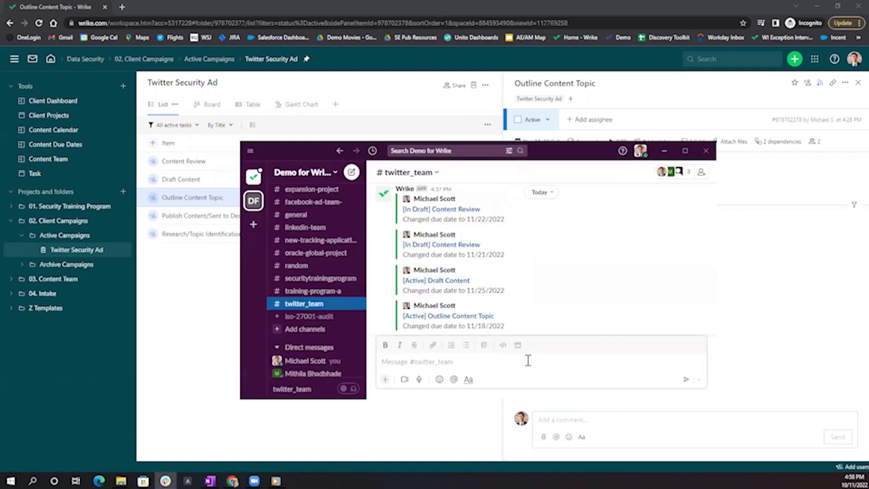
text(/)
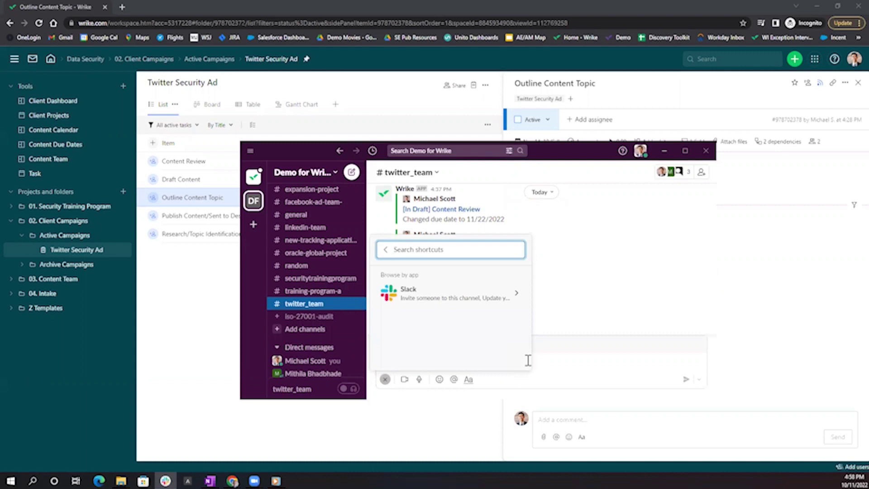
text(wrike)
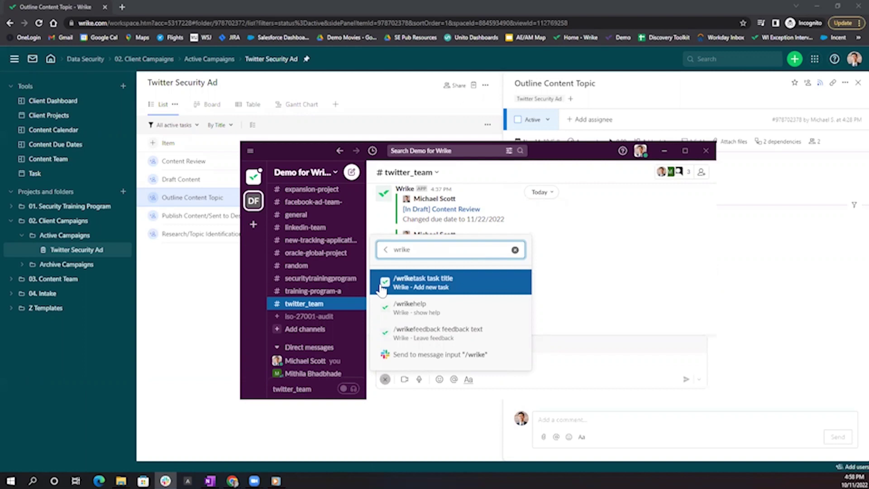
click(459, 284)
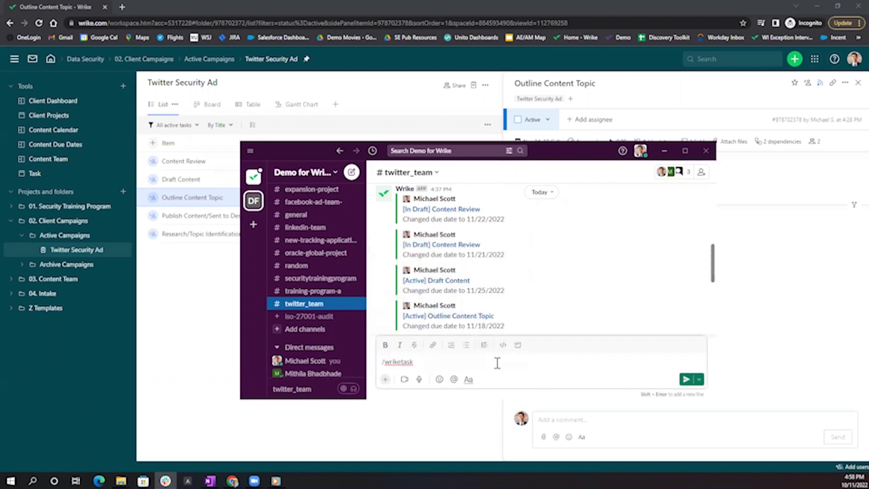
Step: Start a Wrike task titled 'Review New Requirements' filed under Twitter Security Ad
click(686, 380)
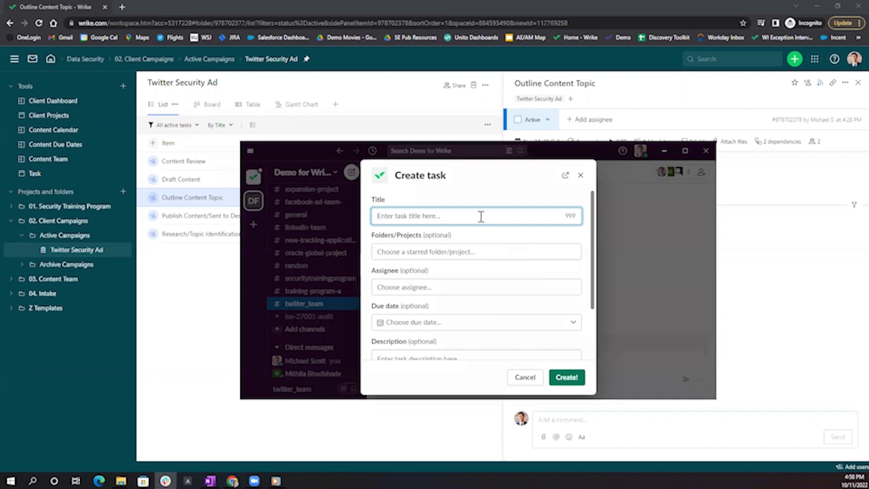
text(Review New Requirements)
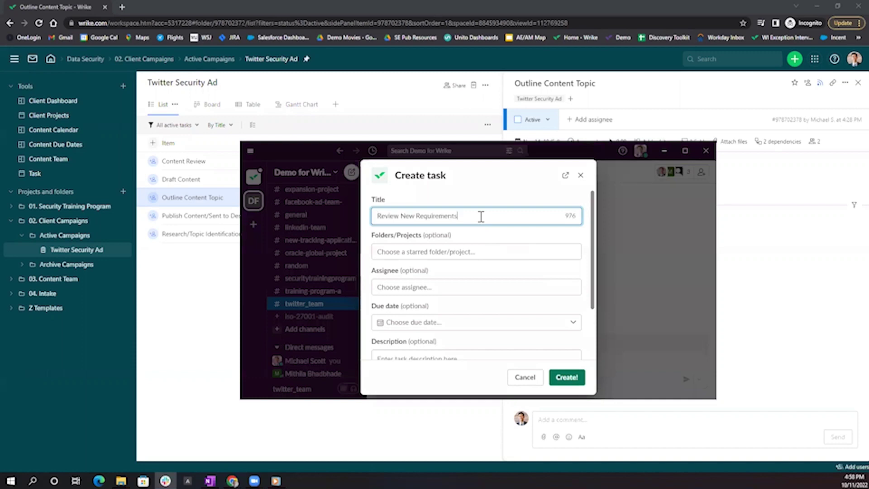
click(489, 253)
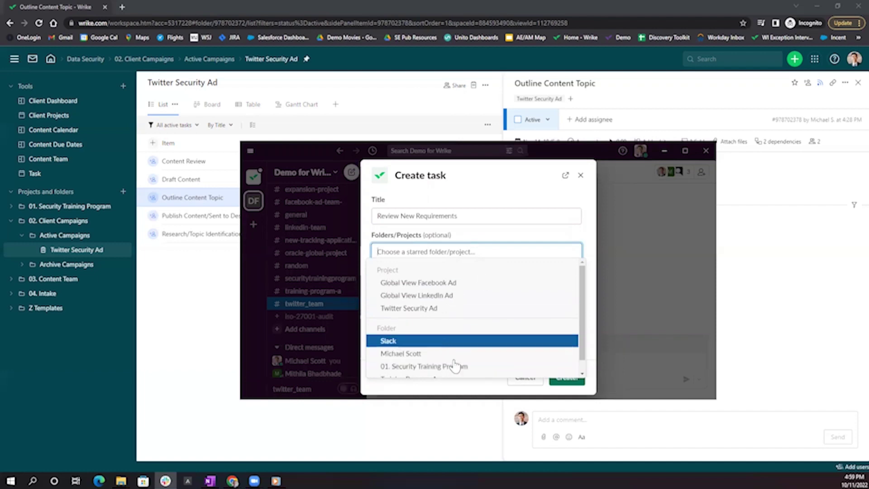
click(458, 311)
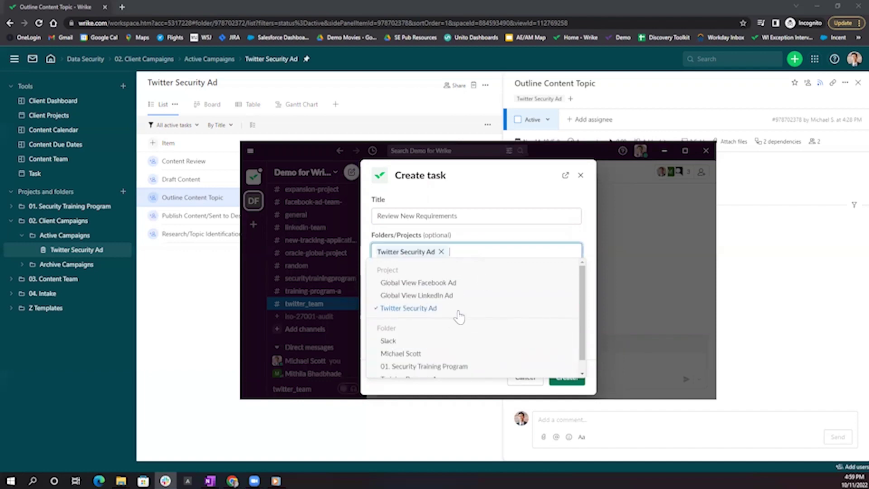
click(593, 252)
scroll(451, 256, down, 1)
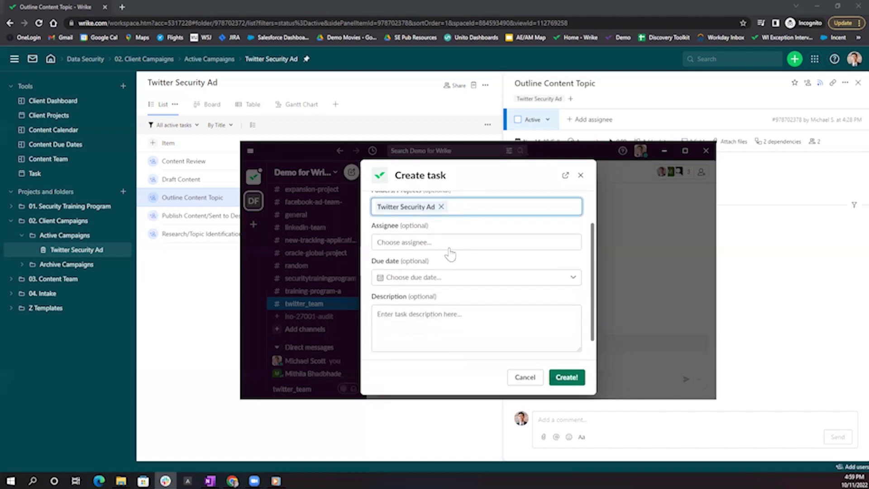
Step: Assign the task to yourself, due October 28, 2022, describe it 'Review Updated T&C', and create it
click(450, 243)
click(438, 261)
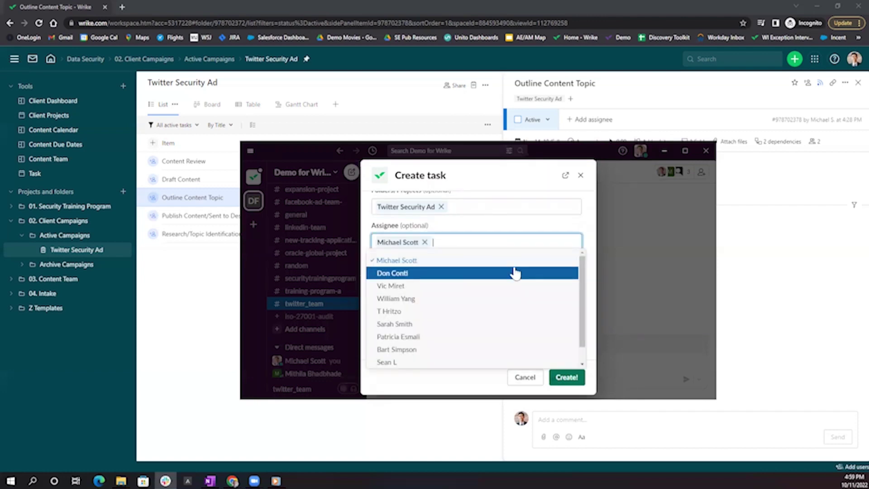
click(588, 290)
click(465, 281)
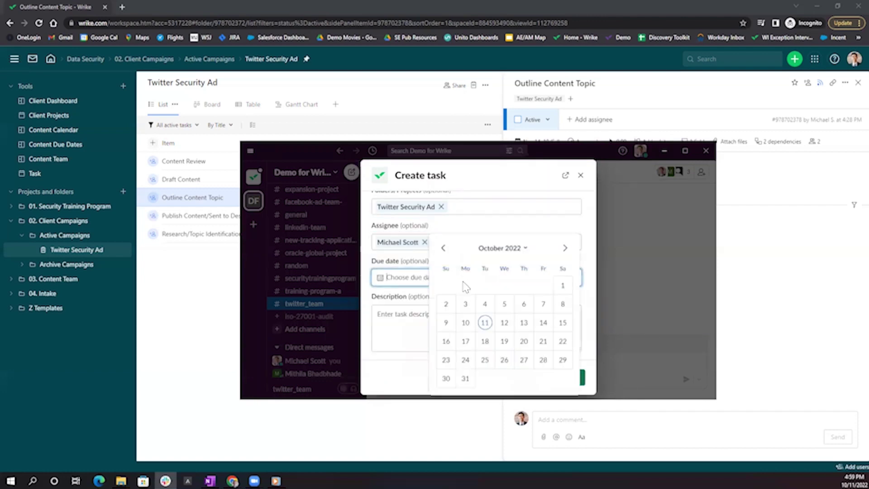
click(543, 359)
click(441, 319)
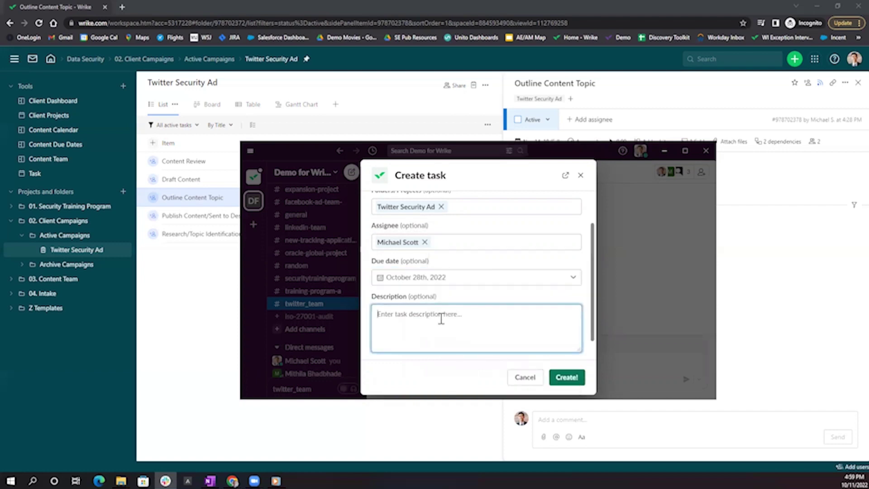
text(Review Updated T&C)
click(565, 380)
click(186, 331)
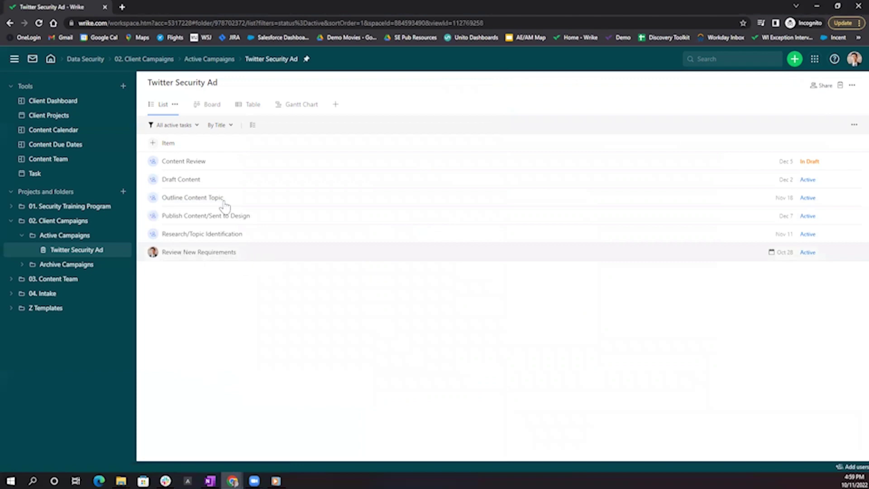
Step: Untick New tasks and New comments in Twitter Security Ad's #twitter_team Slack settings
click(203, 256)
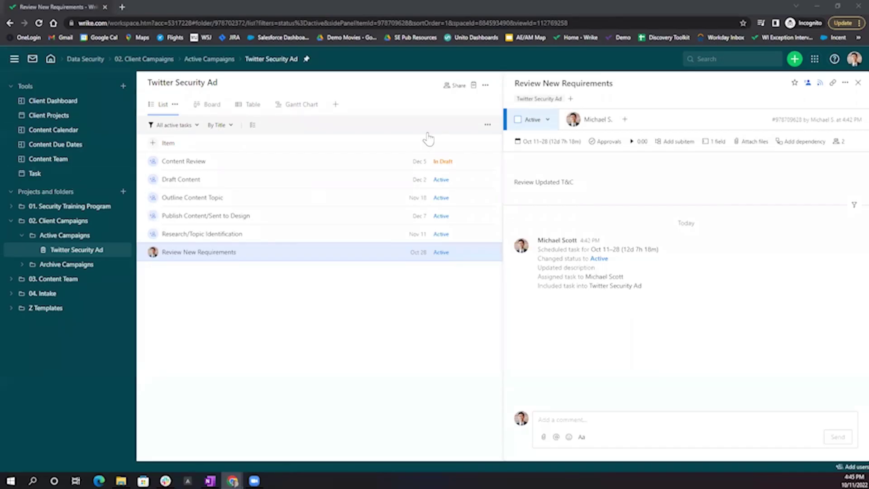
click(474, 86)
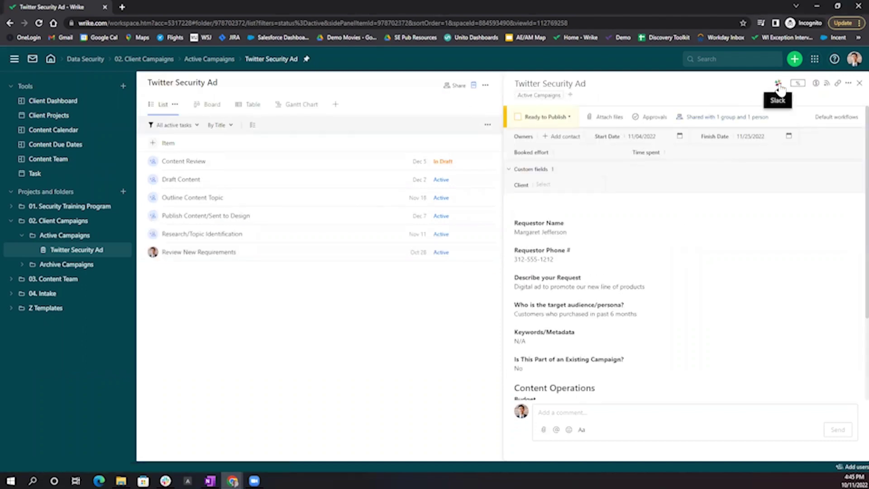
click(779, 85)
click(692, 158)
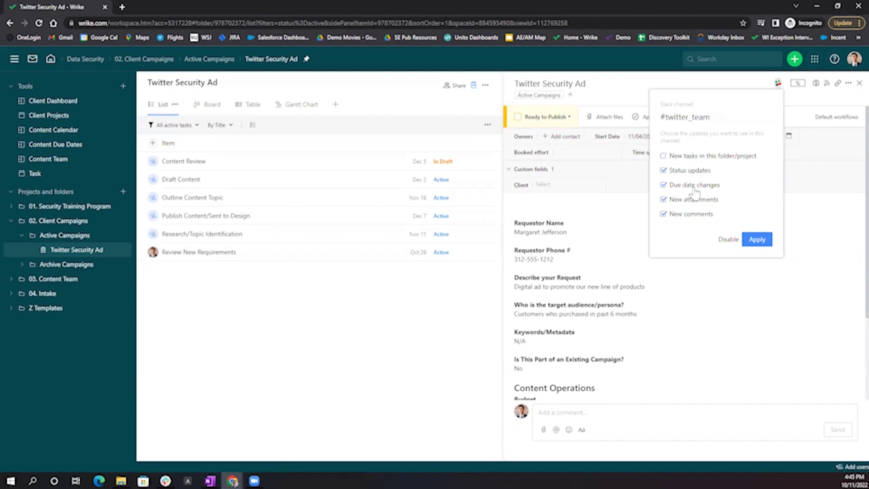
click(691, 216)
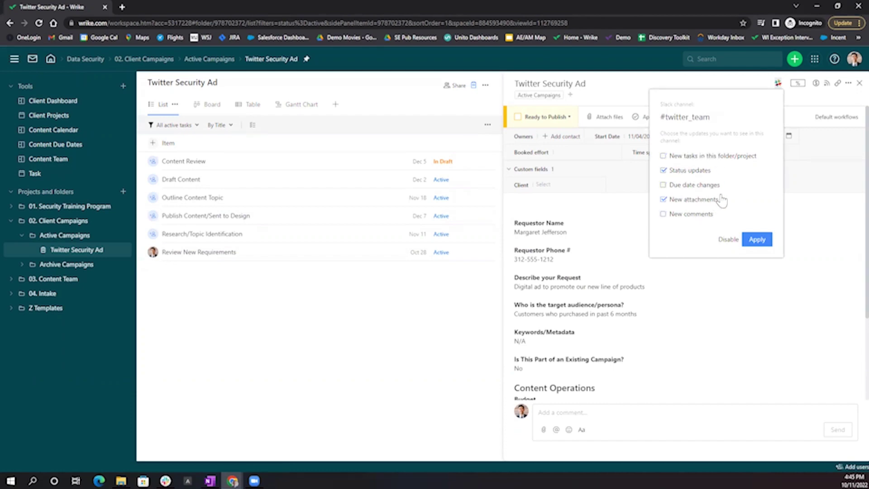